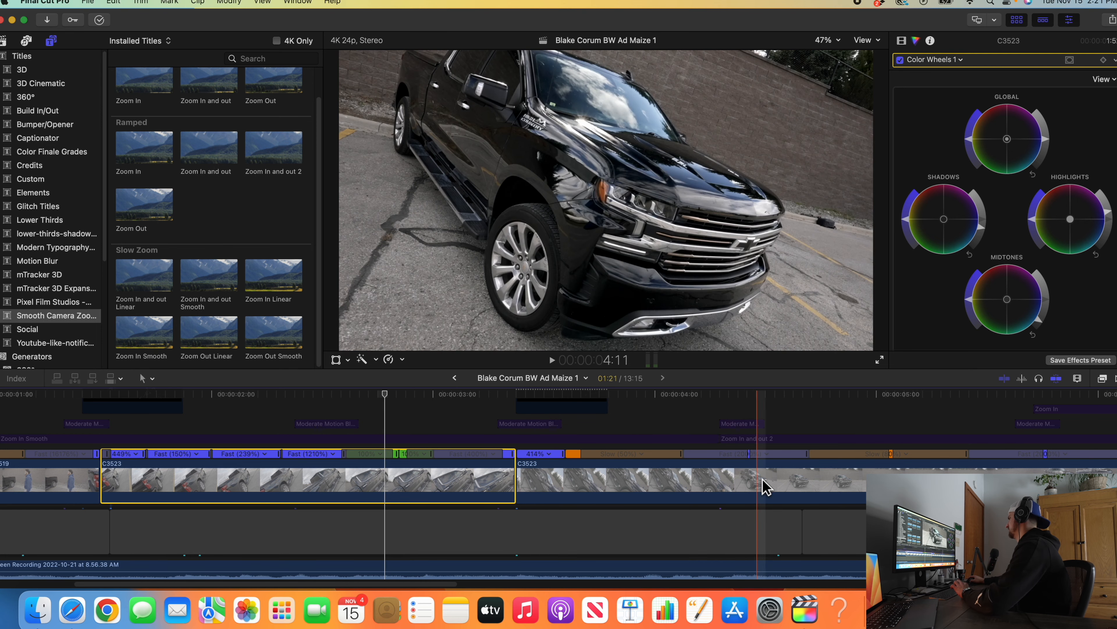
Examine the speed ramps and zoom and motion blur titles on the timeline, from the C3523 clips through clip C3528
key("l")
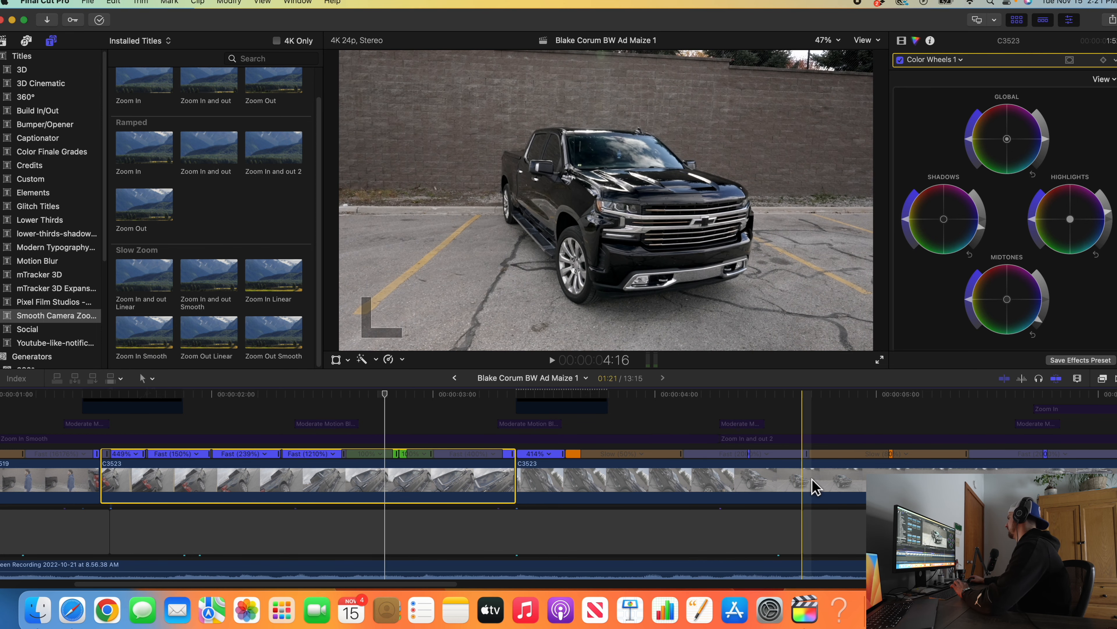
scroll(813, 487, "right", 5)
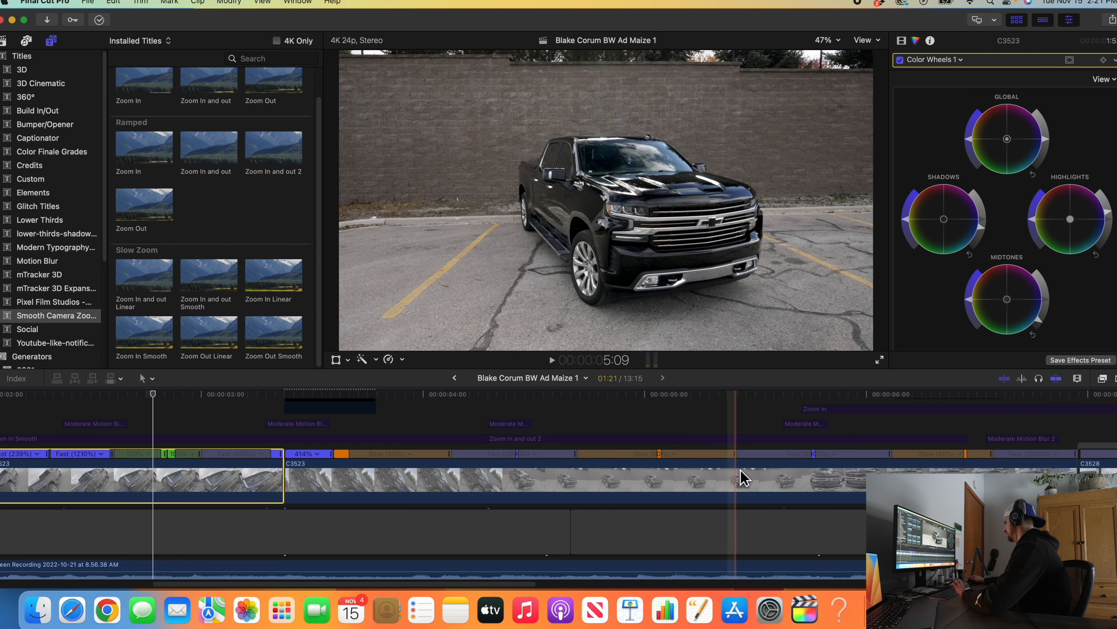
scroll(741, 478, "right", 3)
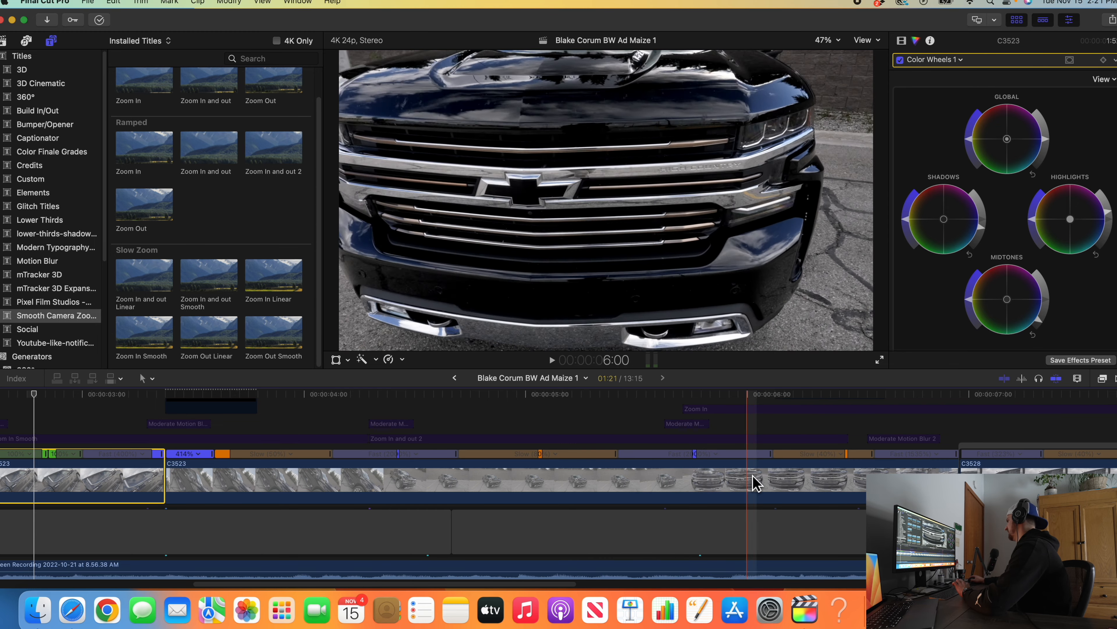
scroll(776, 478, "right", 3)
scroll(776, 477, "right", 1)
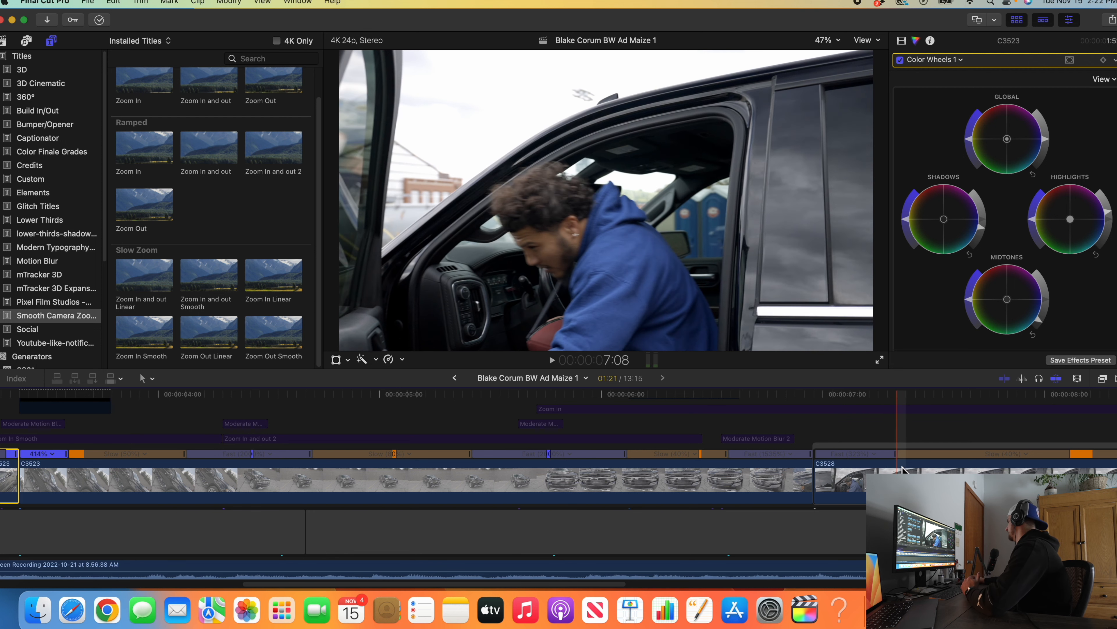
scroll(902, 469, "right", 5)
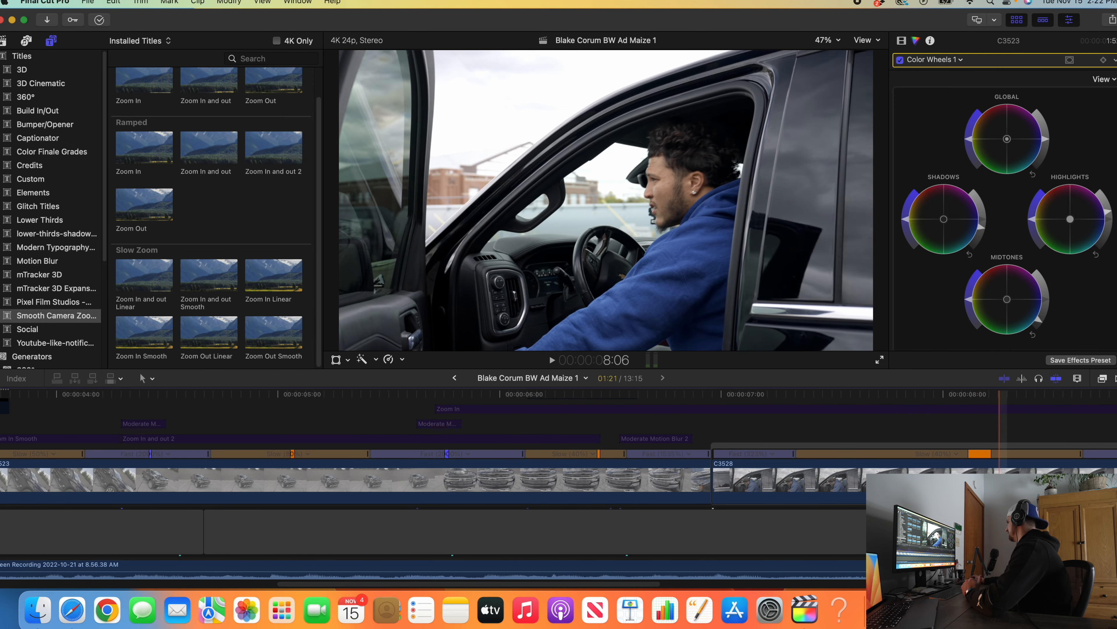
scroll(999, 470, "left", 10)
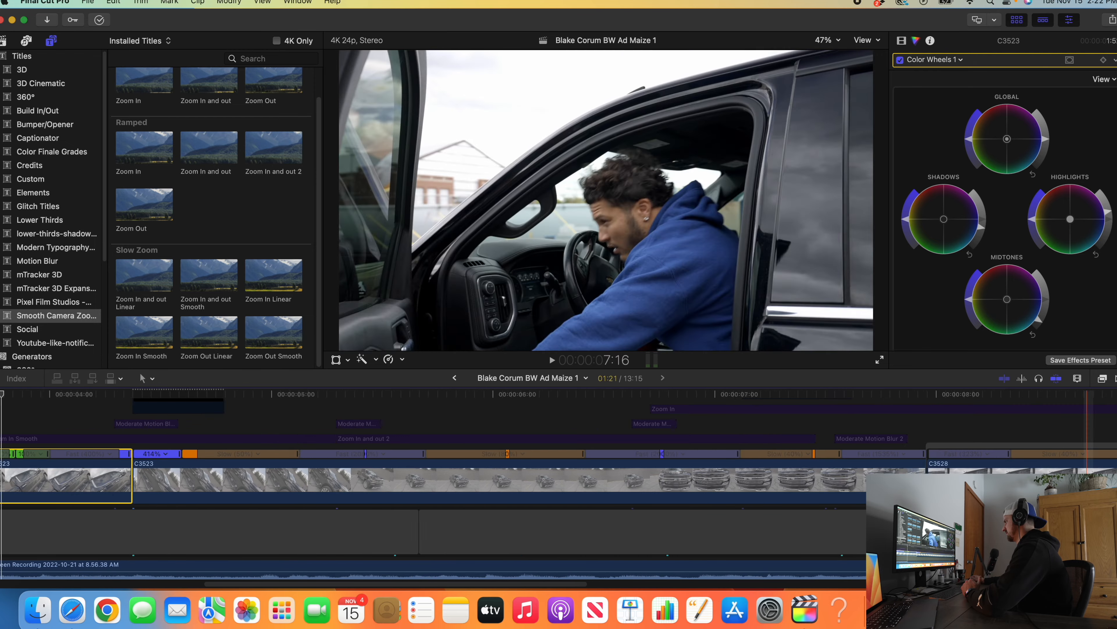
scroll(1012, 469, "left", 20)
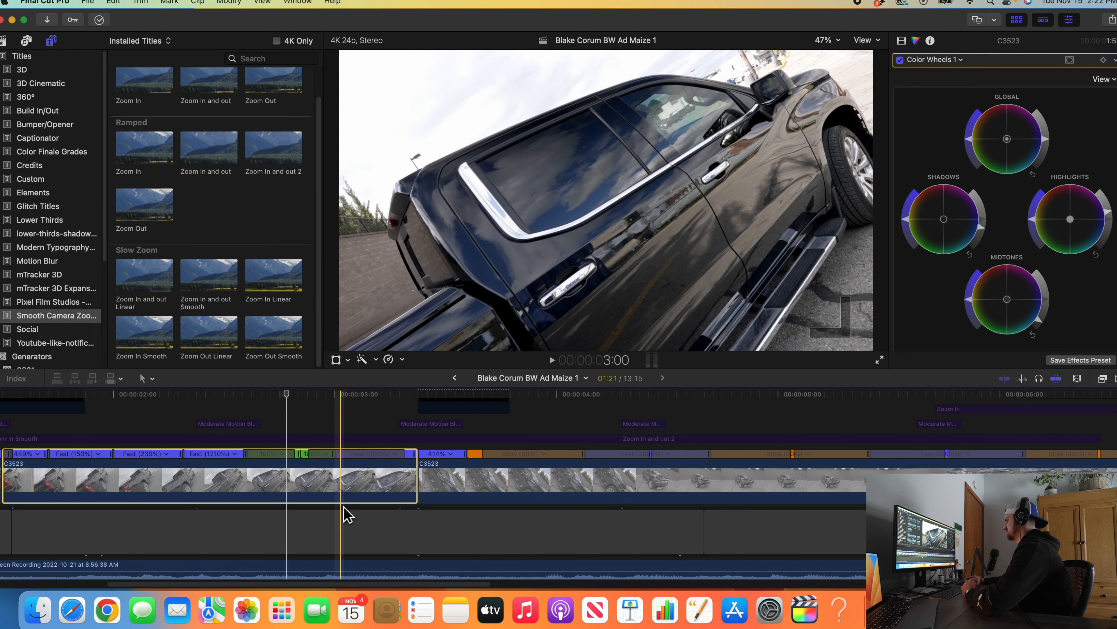
scroll(348, 514, "right", 8)
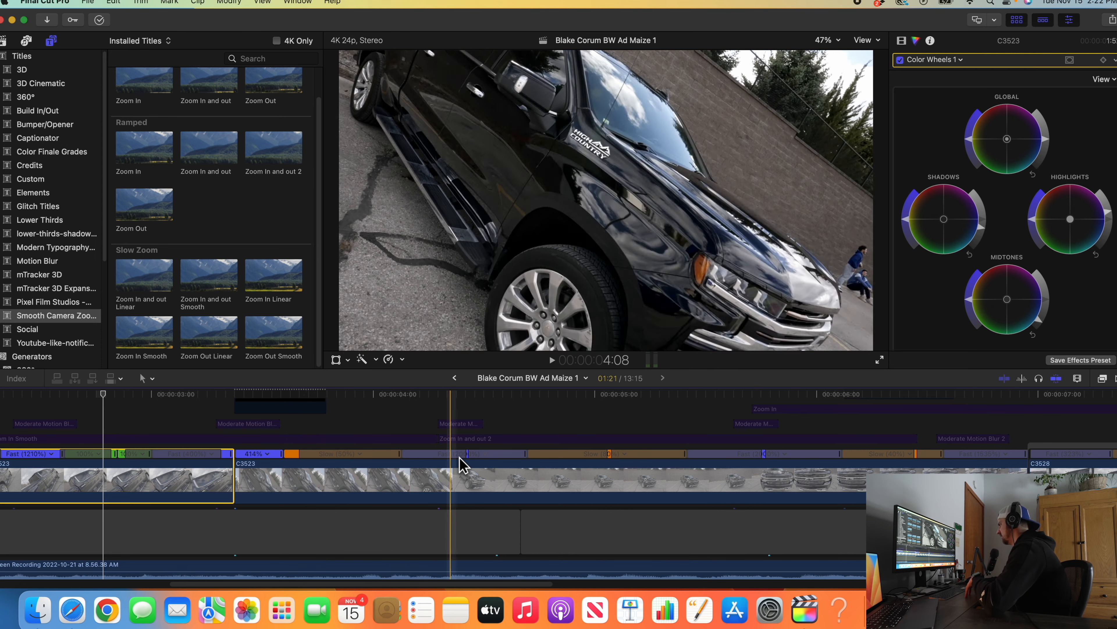
Inspect the fast speed segment and its ramp transition on the second C3523 clip, selecting that range
left_click_drag(465, 457, 457, 461)
left_click(470, 458)
left_click(471, 456)
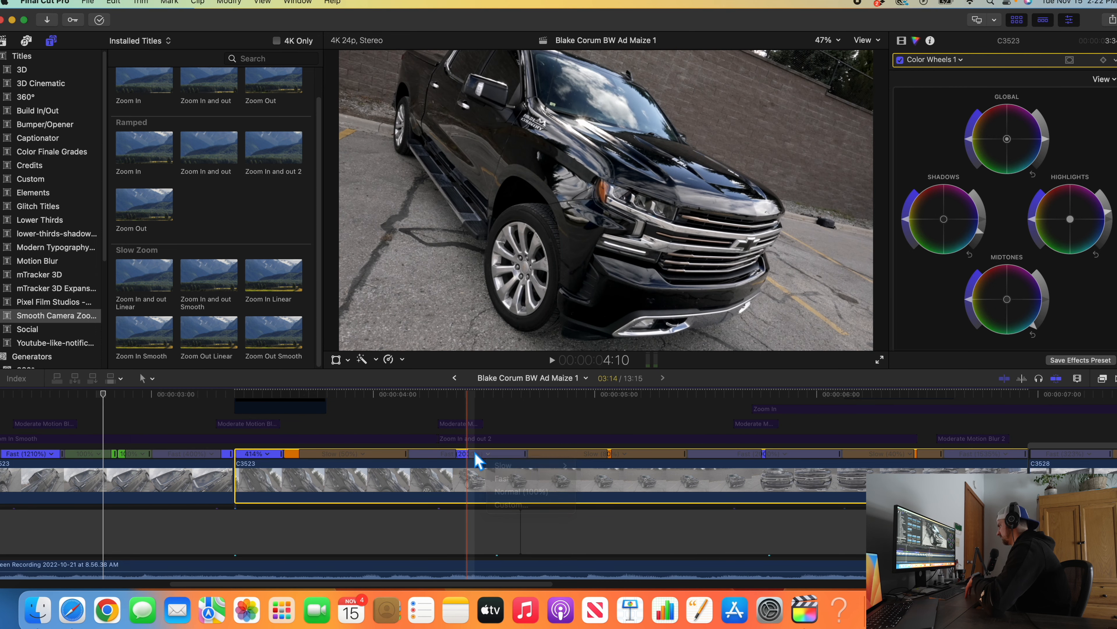
double_click(471, 455)
mouse_move(477, 460)
left_mouse_down()
mouse_move(463, 463)
mouse_move(523, 459)
mouse_move(485, 461)
left_mouse_up()
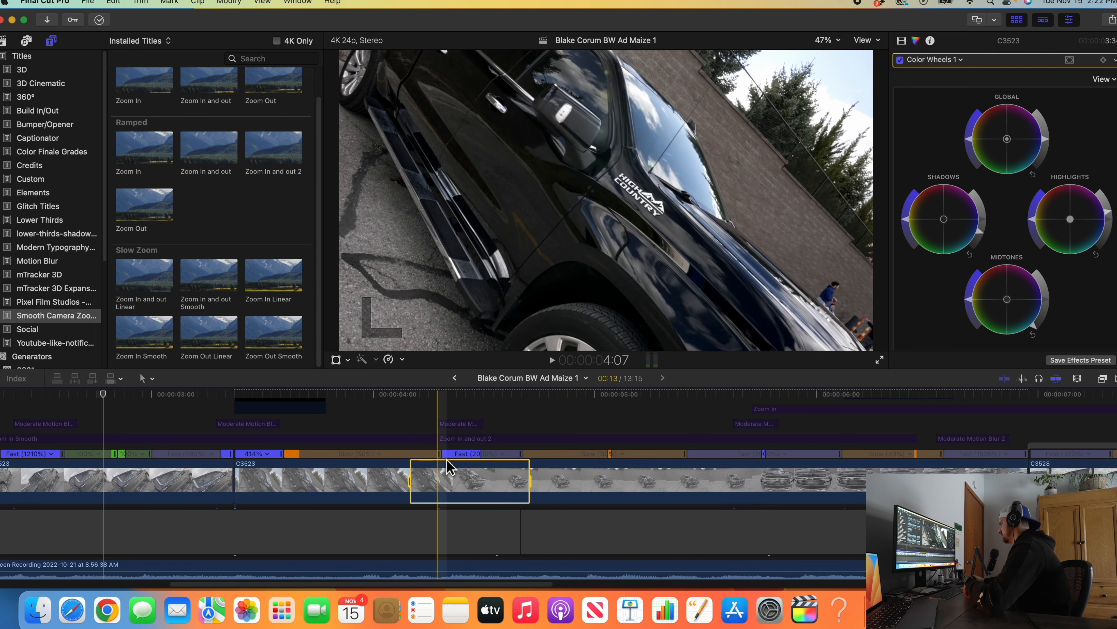
mouse_move(448, 465)
left_mouse_down()
mouse_move(424, 466)
mouse_move(446, 460)
left_mouse_up()
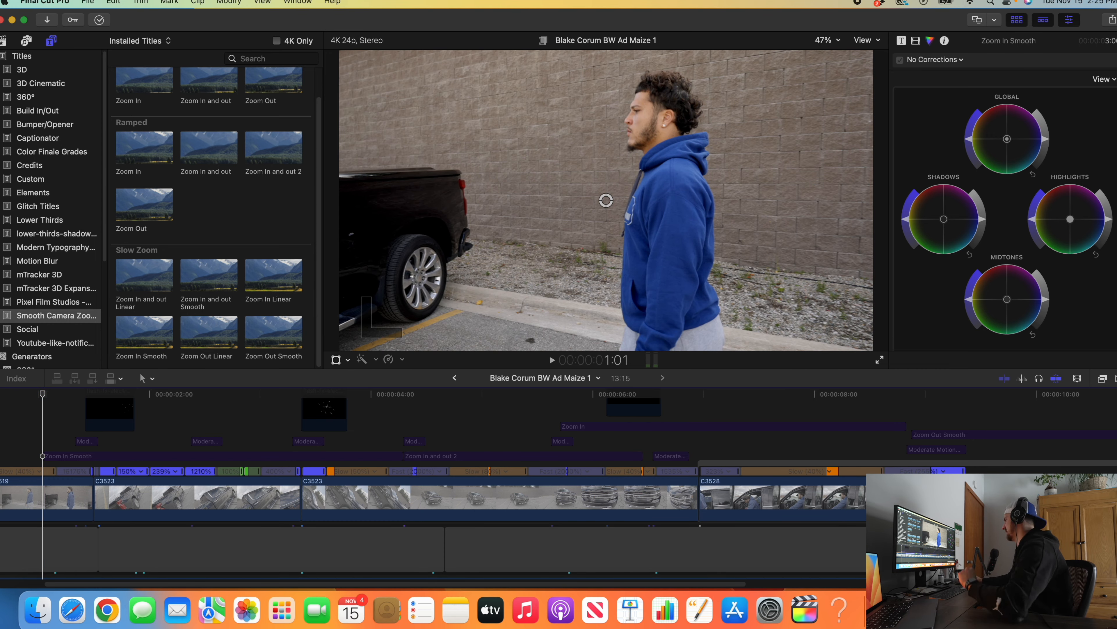
Switch to Safari and look through the Smooth Camera Zooms product page, the purchase page and the YouTube tutorial
left_click(1046, 610)
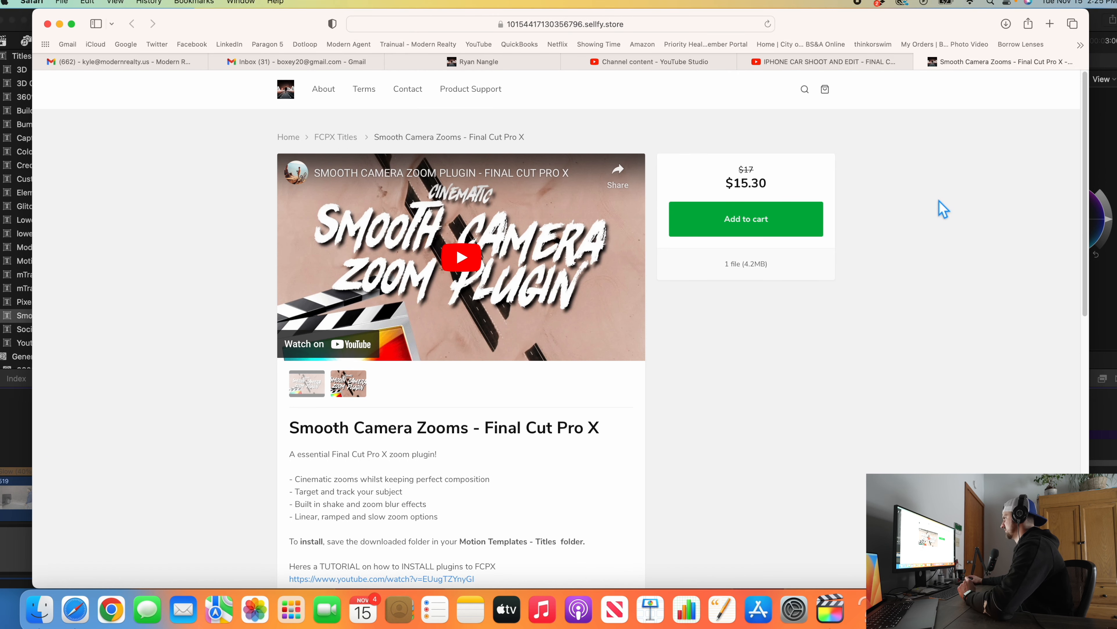
left_click(440, 66)
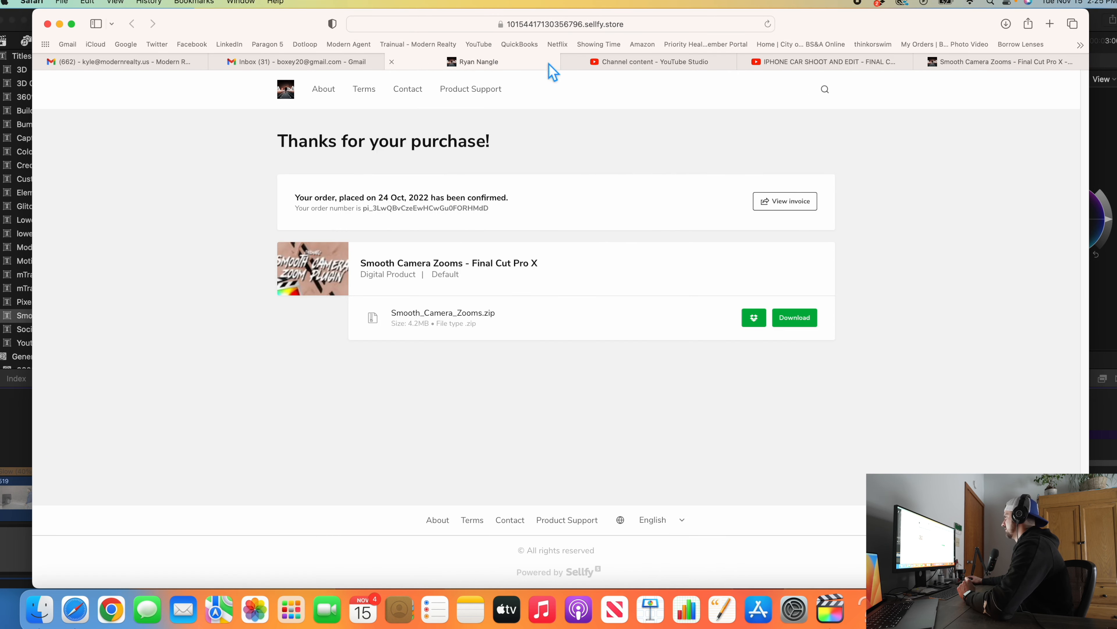
left_click(644, 62)
left_click(827, 61)
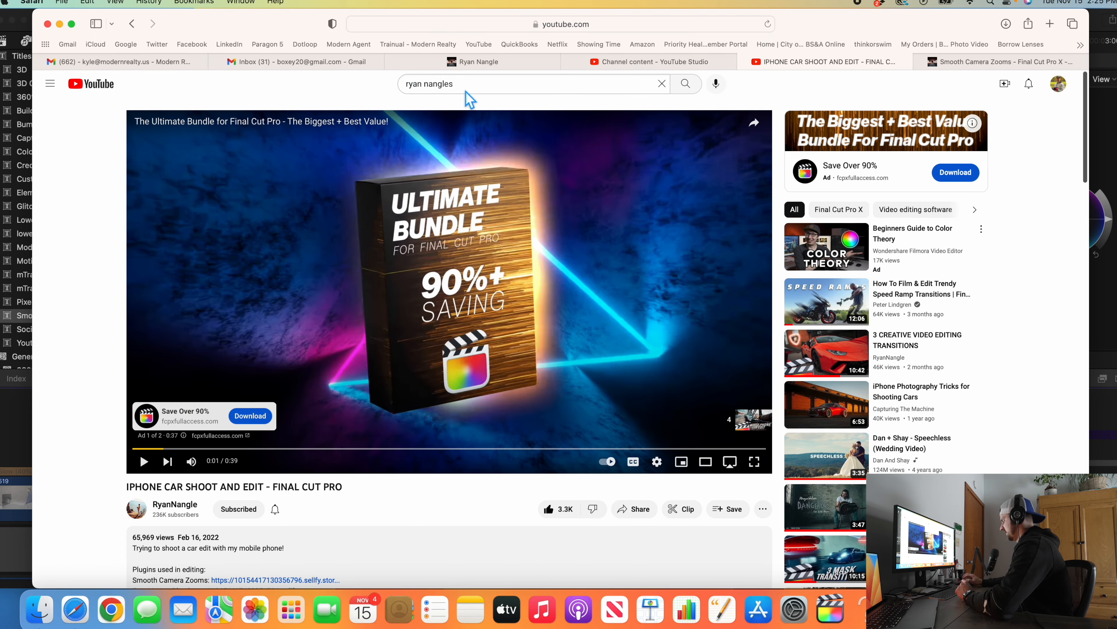
Search YouTube for "ryan nangle" and open the video IPHONE CAR SHOOT AND EDIT - FINAL CUT PRO
left_click(466, 92)
key("BackSpace")
key("Return")
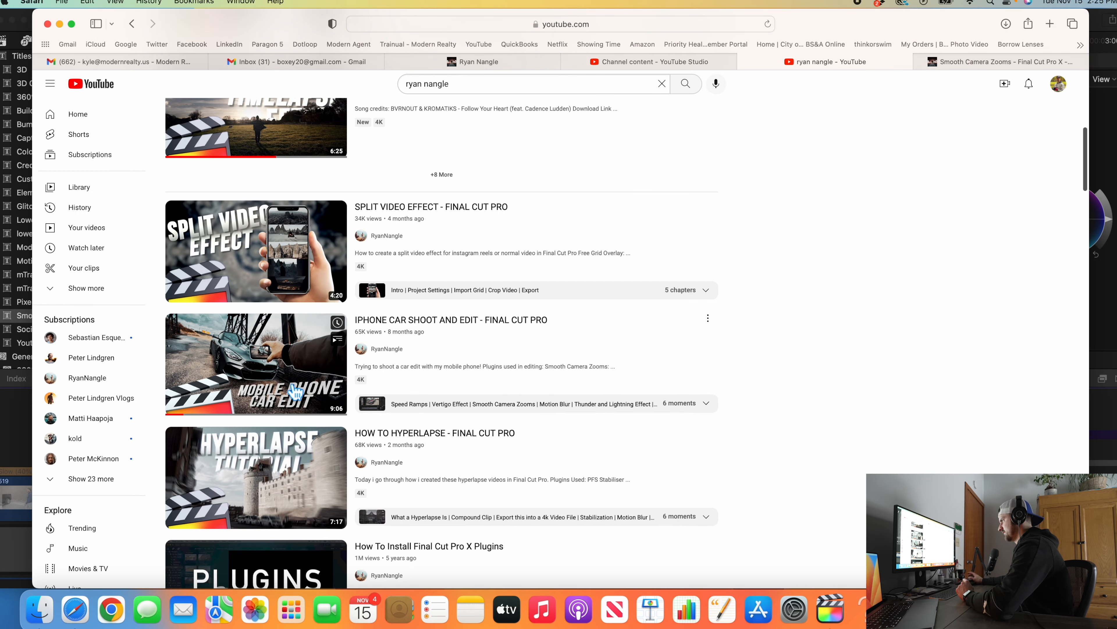
left_click(293, 390)
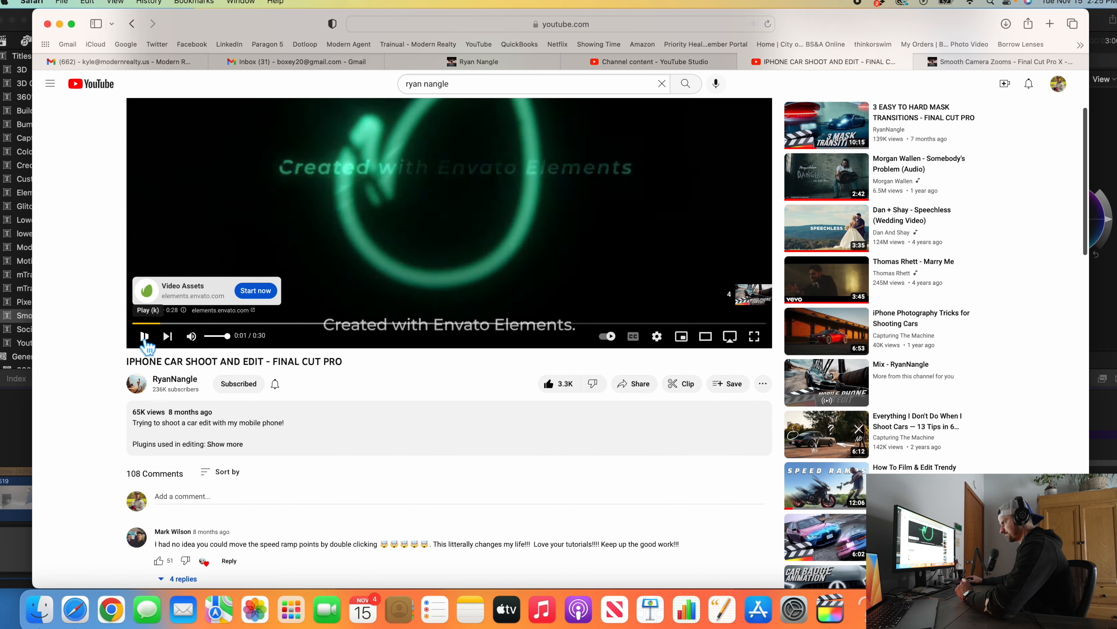
Pause the video, expand its description and open the Smooth Camera Zooms plugin link
key("space")
left_click(235, 445)
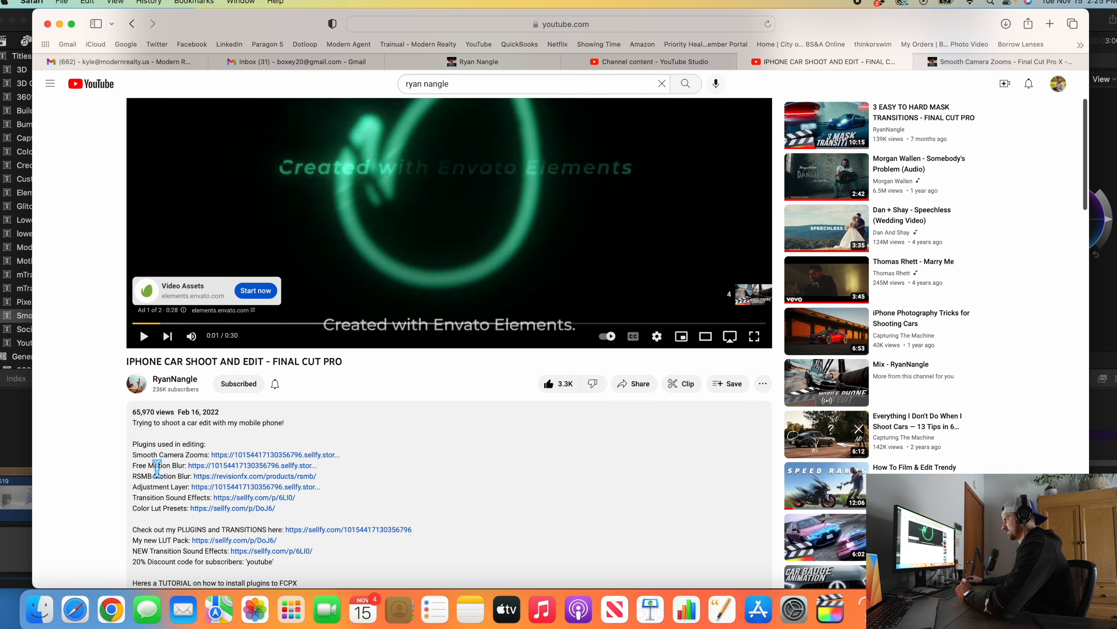
left_click(243, 455)
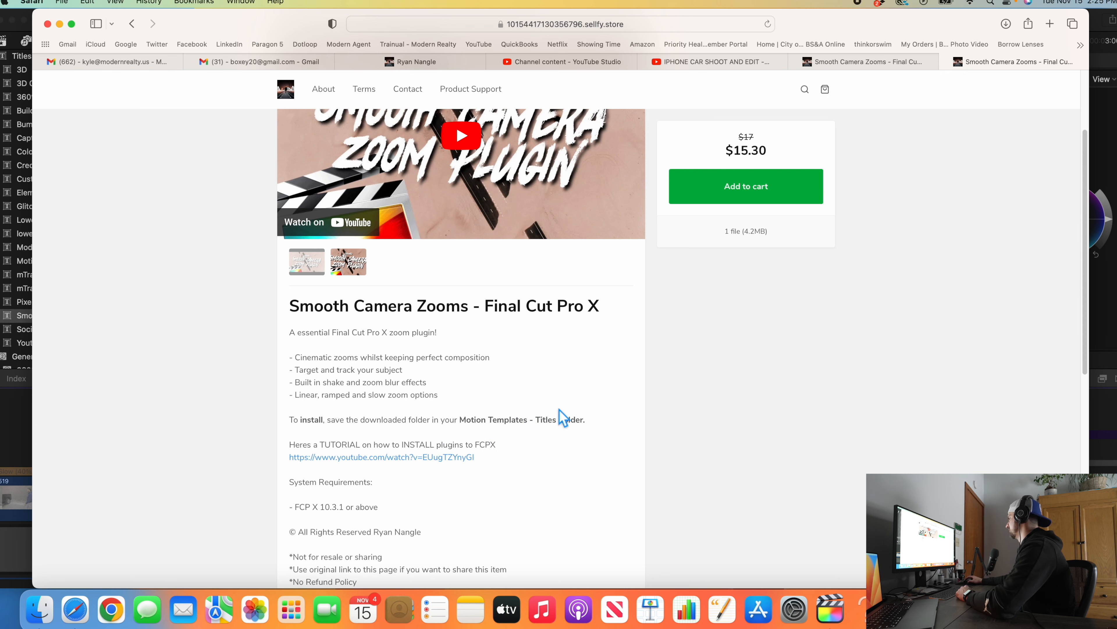
Return to Final Cut Pro, show the Smooth Camera Zooms titles and enable the timeline's Zoom In Smooth, Zoom In and out 2, Zoom In and Zoom Out Smooth titles
left_click(830, 608)
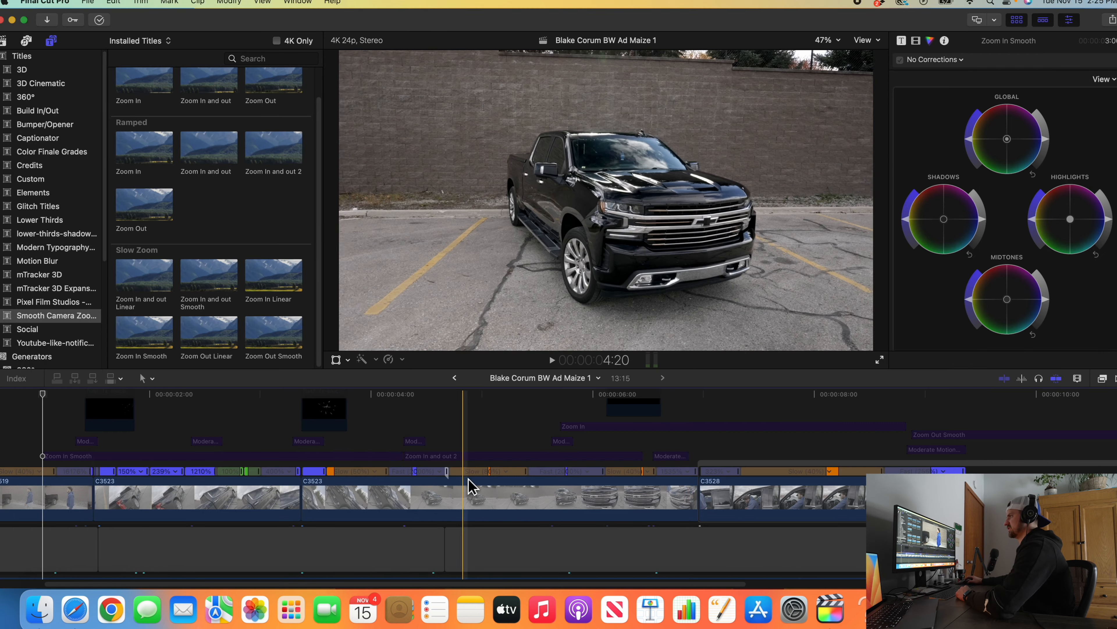
left_click(48, 316)
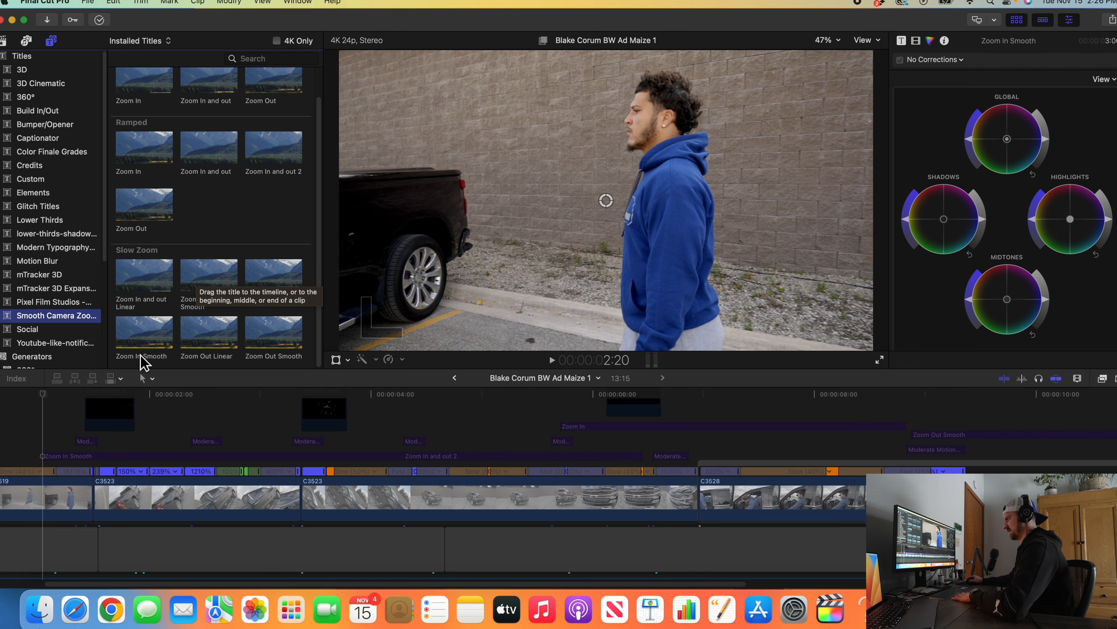
left_click(81, 457)
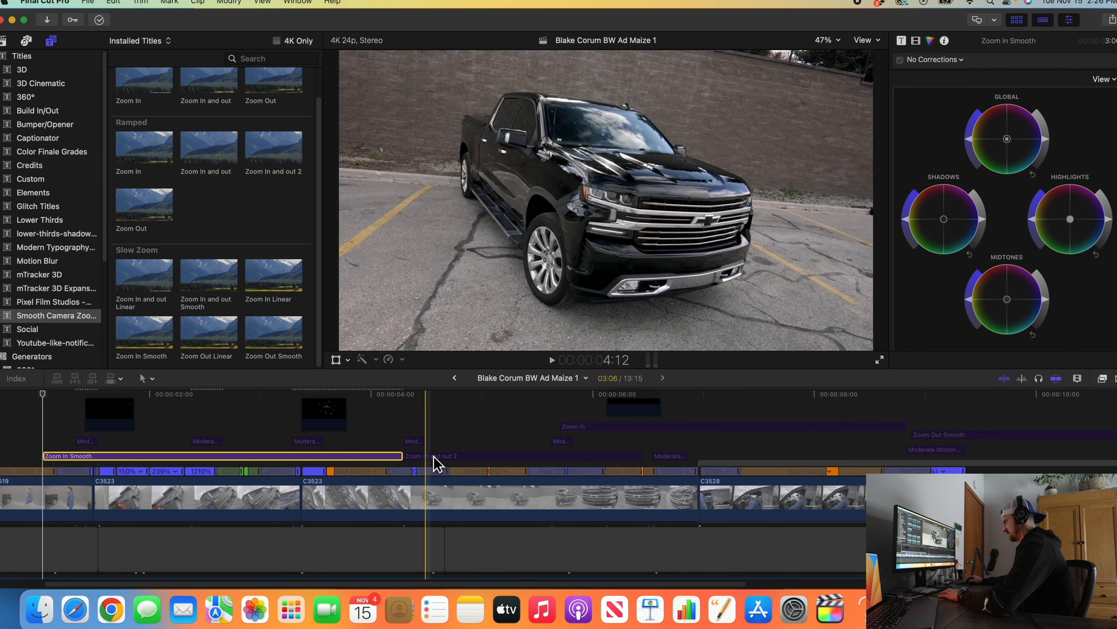
left_click(499, 456)
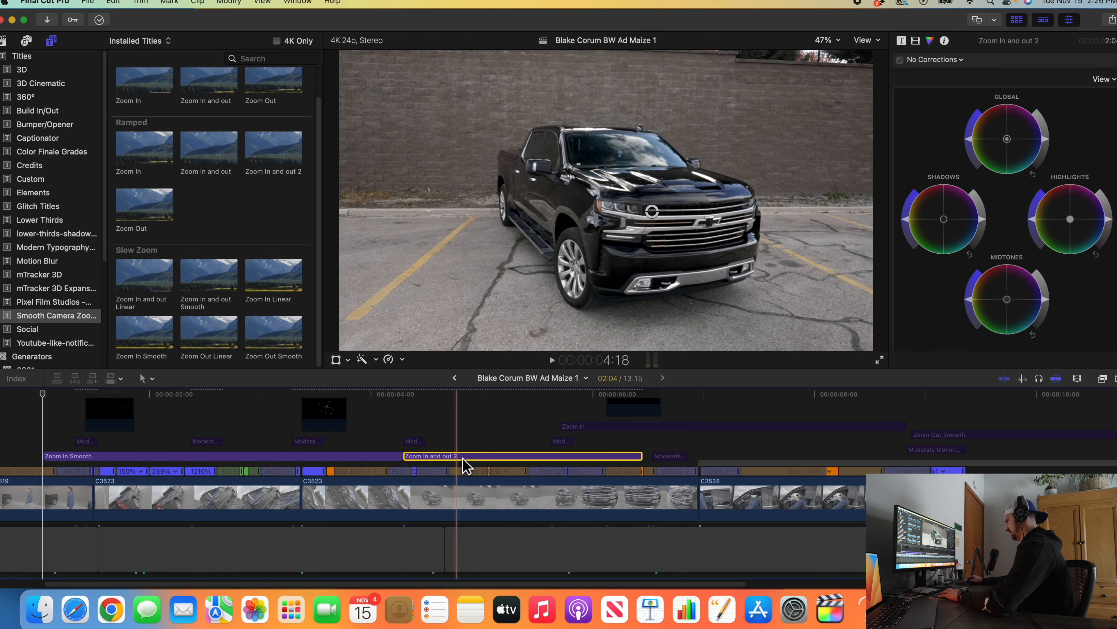
left_click(591, 426)
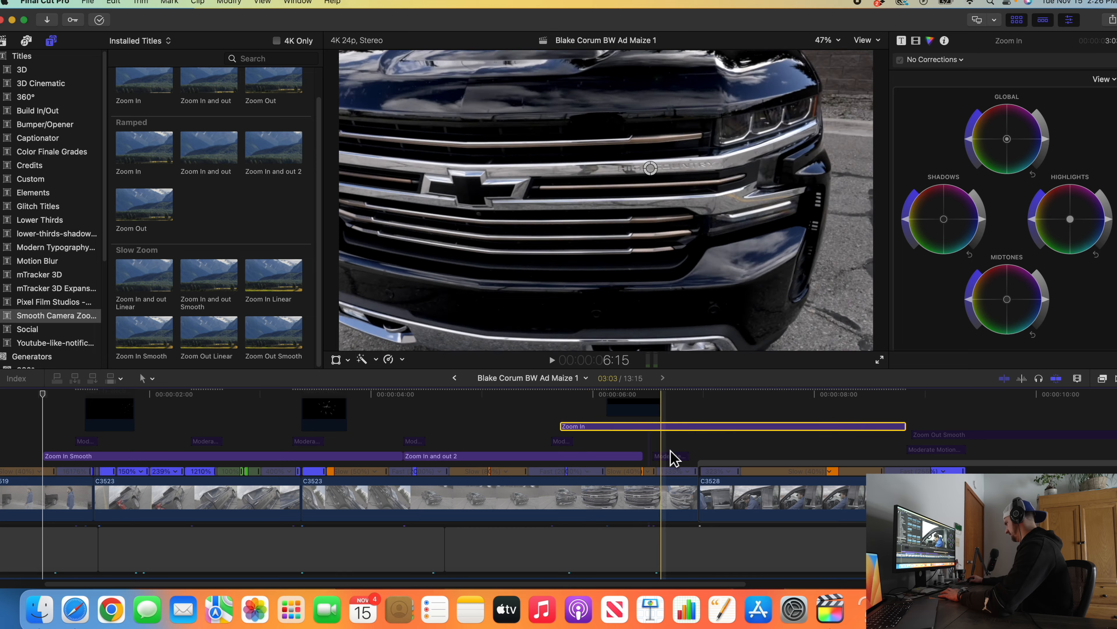
left_click(945, 435)
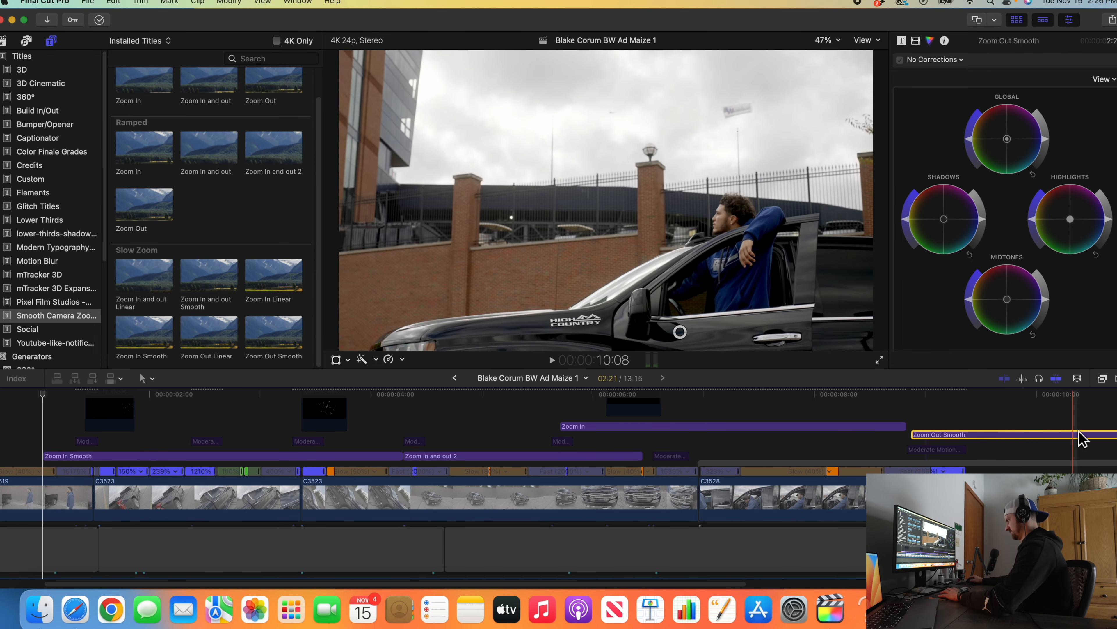
Compare the truck footage with the Zoom In Smooth title disabled and enabled, and preview the neighbouring zooms
left_click(29, 435)
key("super+6")
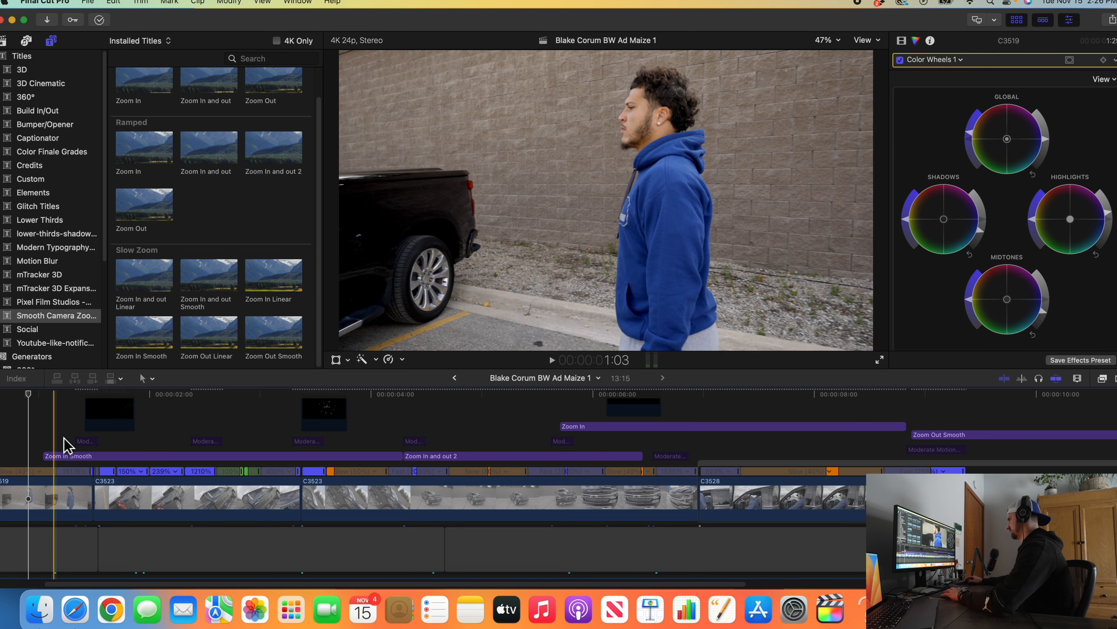
left_click(182, 458)
key("v")
key("v")
key("v")
key("v")
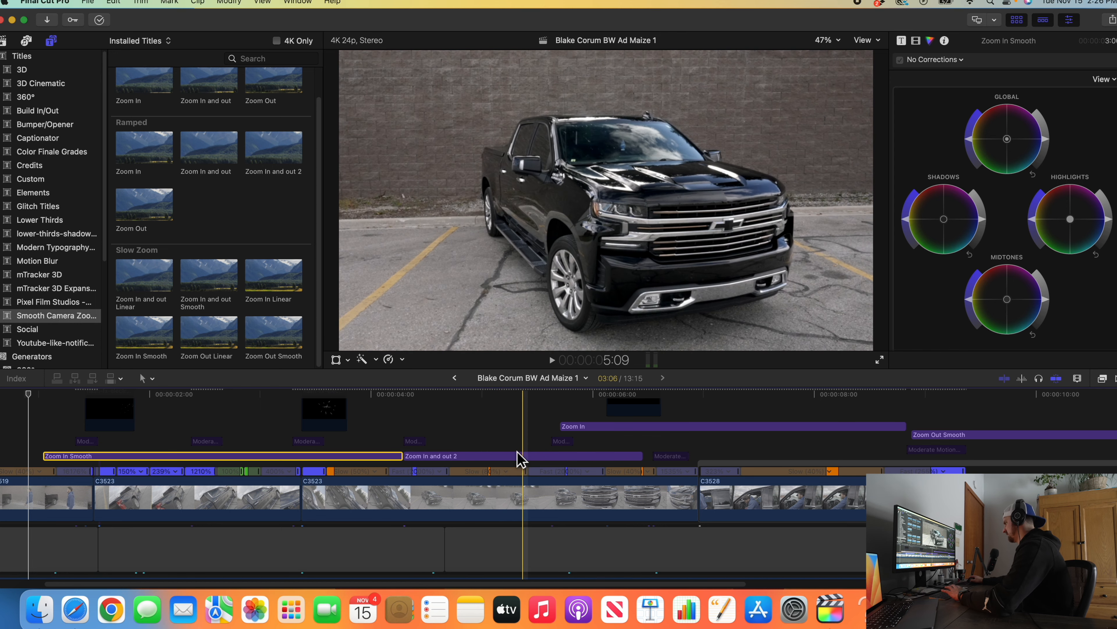
key("l")
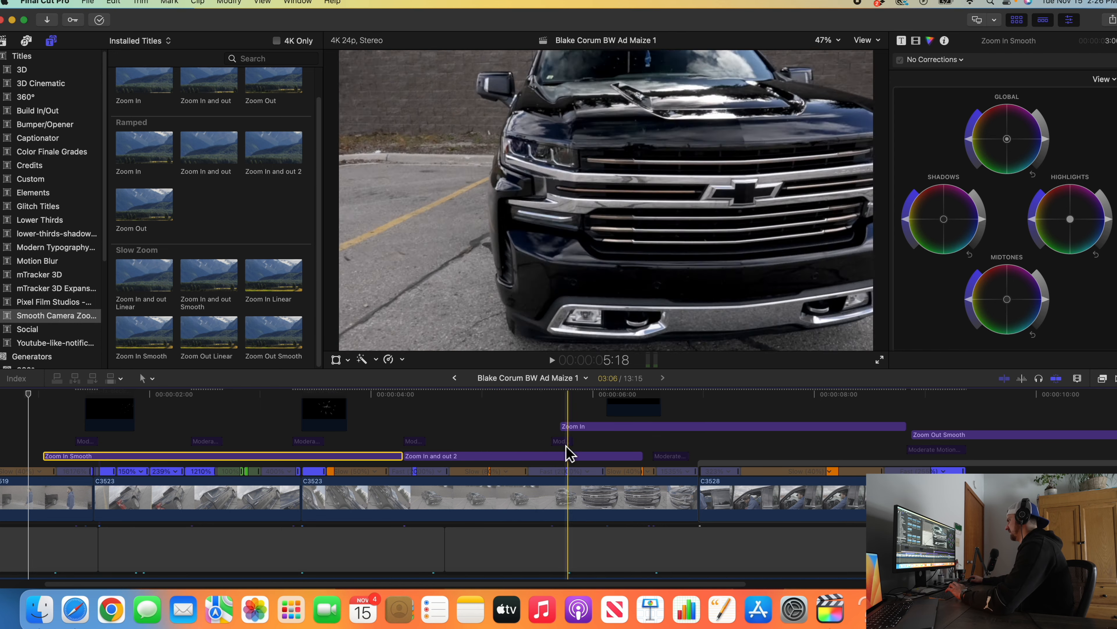
left_click(574, 435)
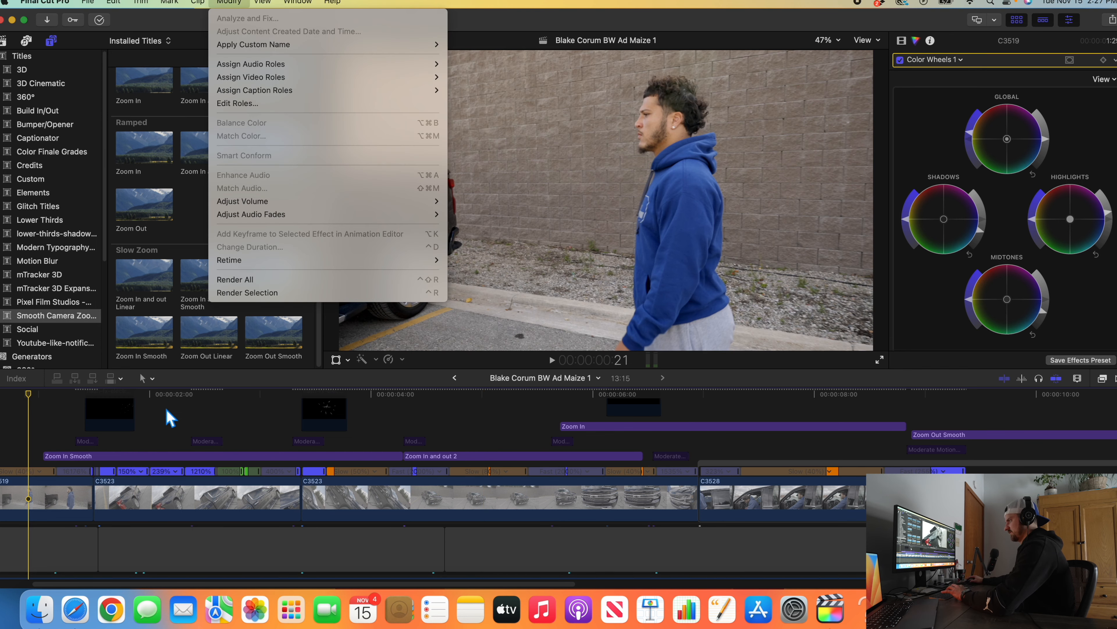
left_click(168, 411)
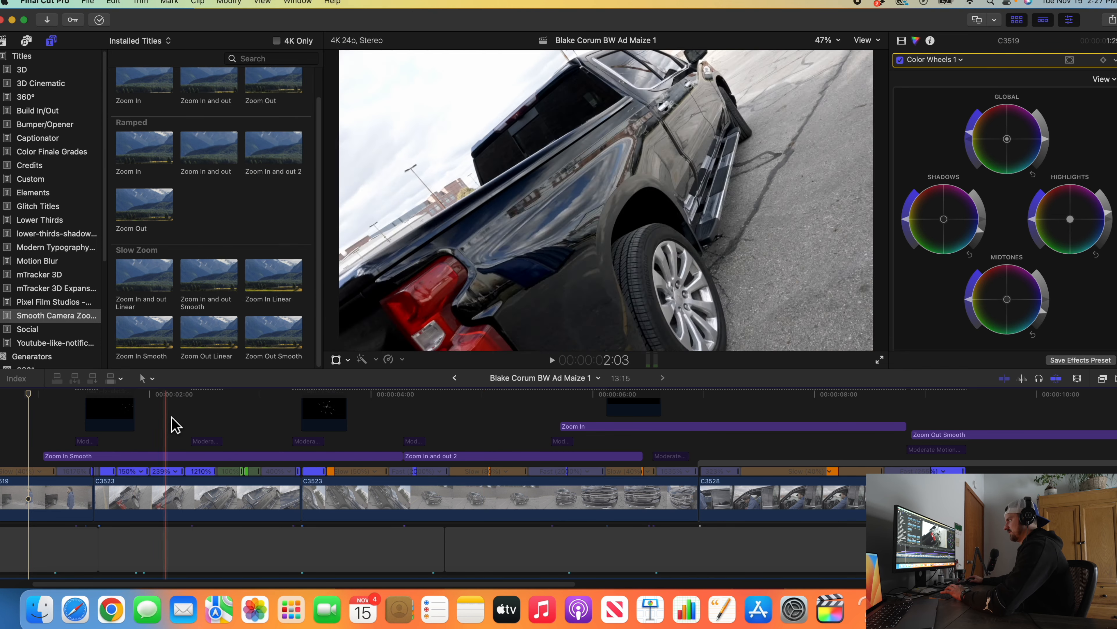
Show the Motion Blur titles category and enable the Moderate Motion Blur titles placed along the timeline
left_click(85, 440)
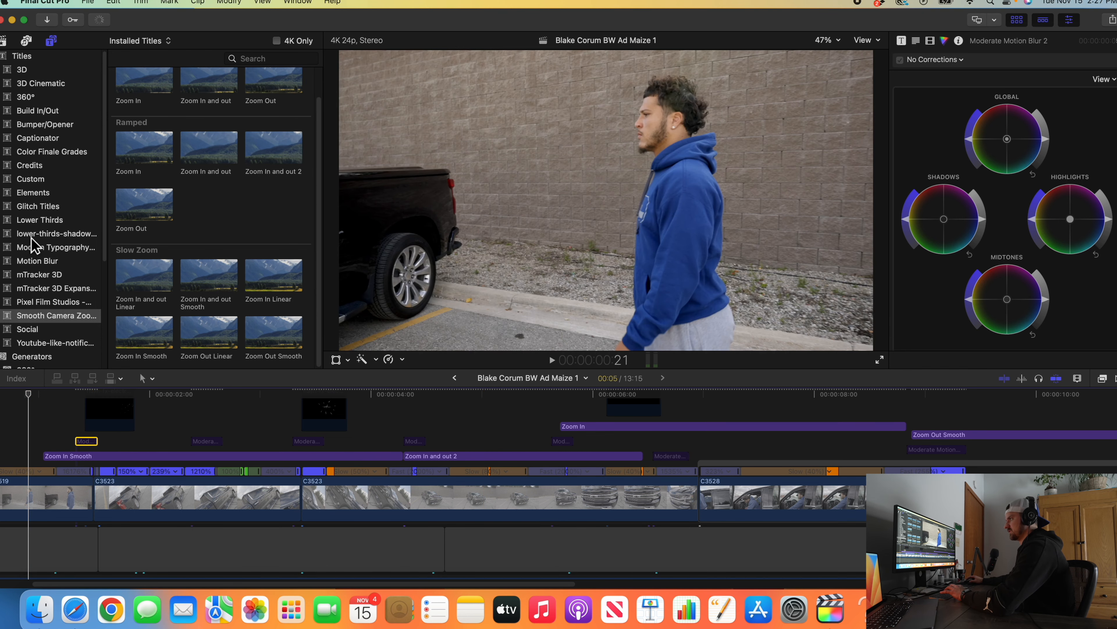
left_click(39, 261)
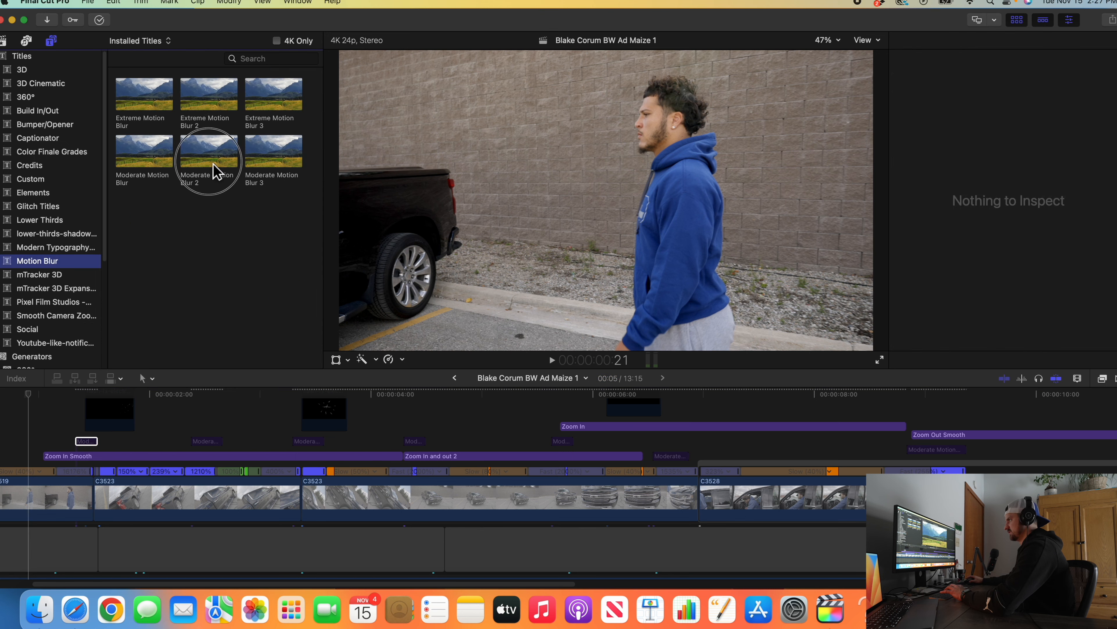
left_click(86, 441)
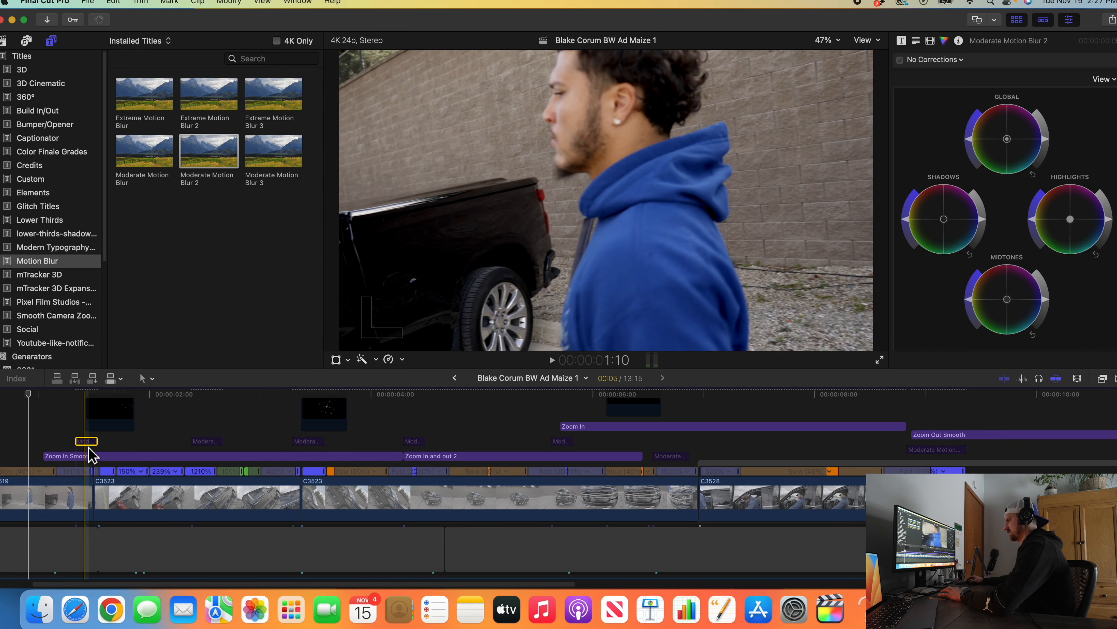
left_click(205, 441)
left_click(308, 441)
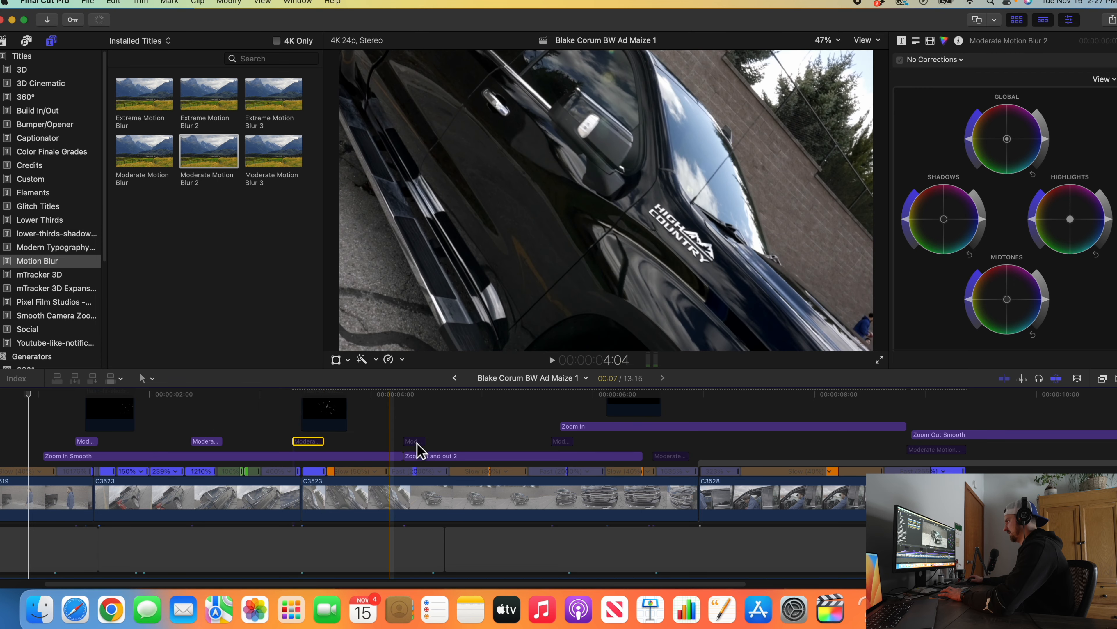
left_click(422, 442)
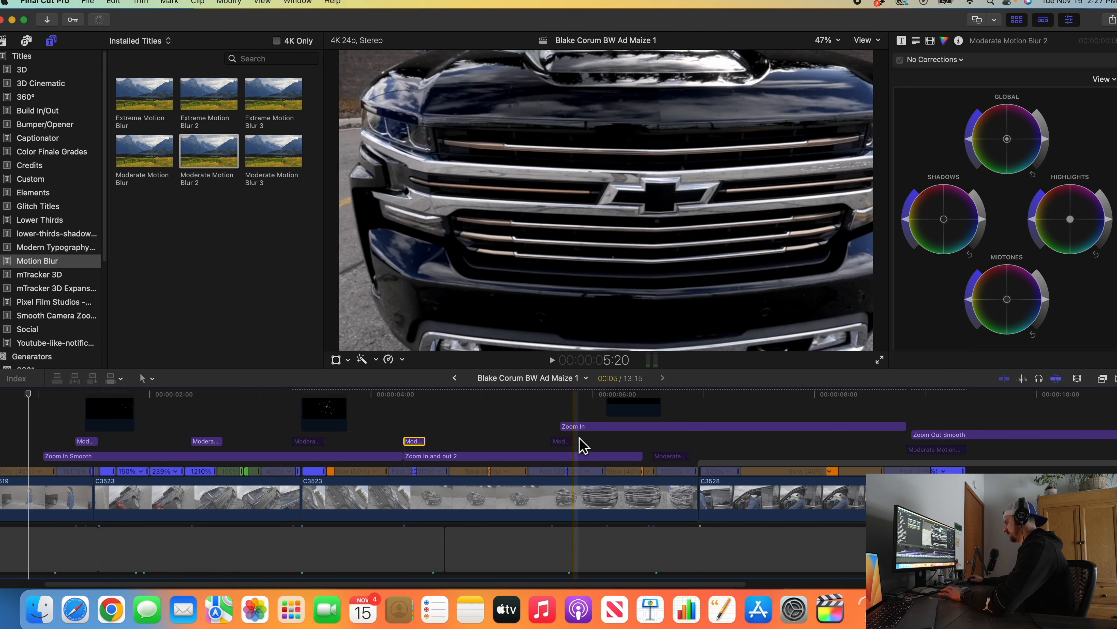
left_click(567, 442)
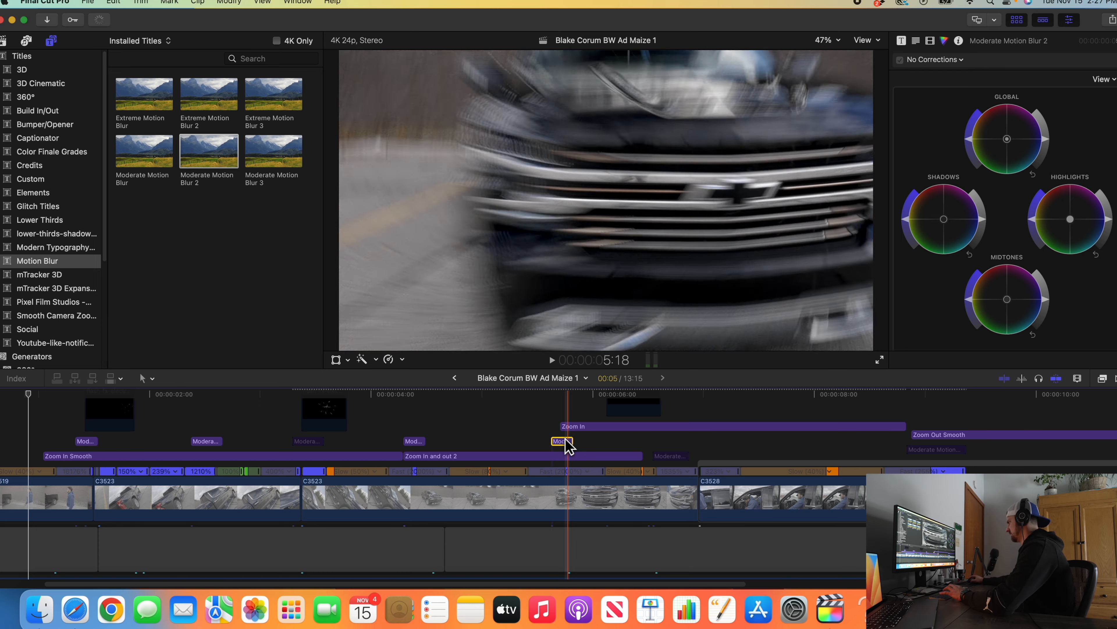
left_click(675, 458)
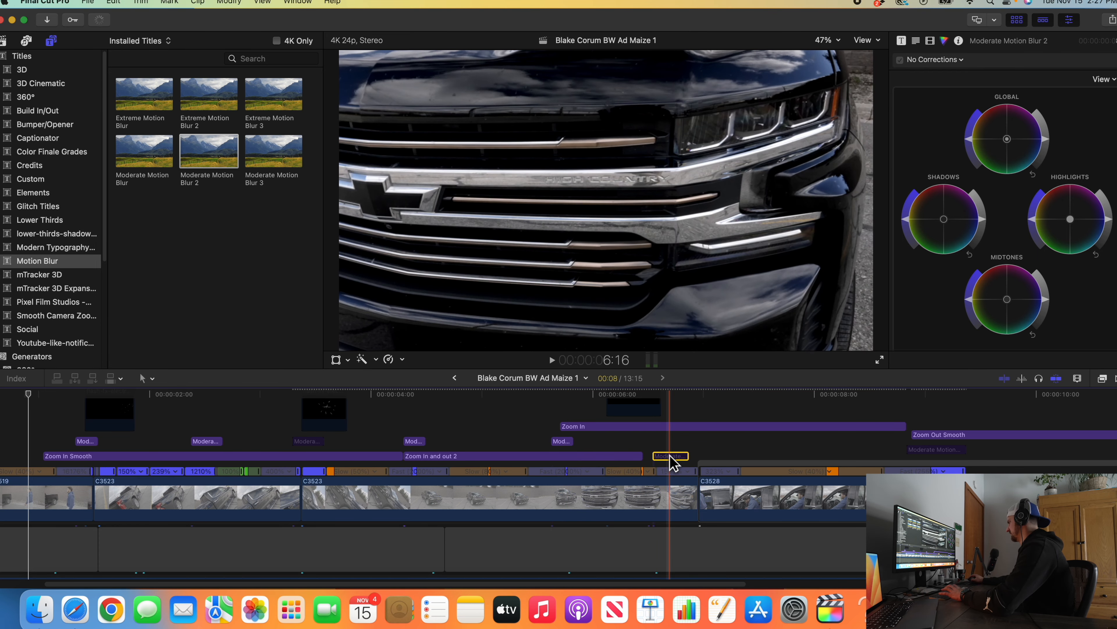
left_click(945, 456)
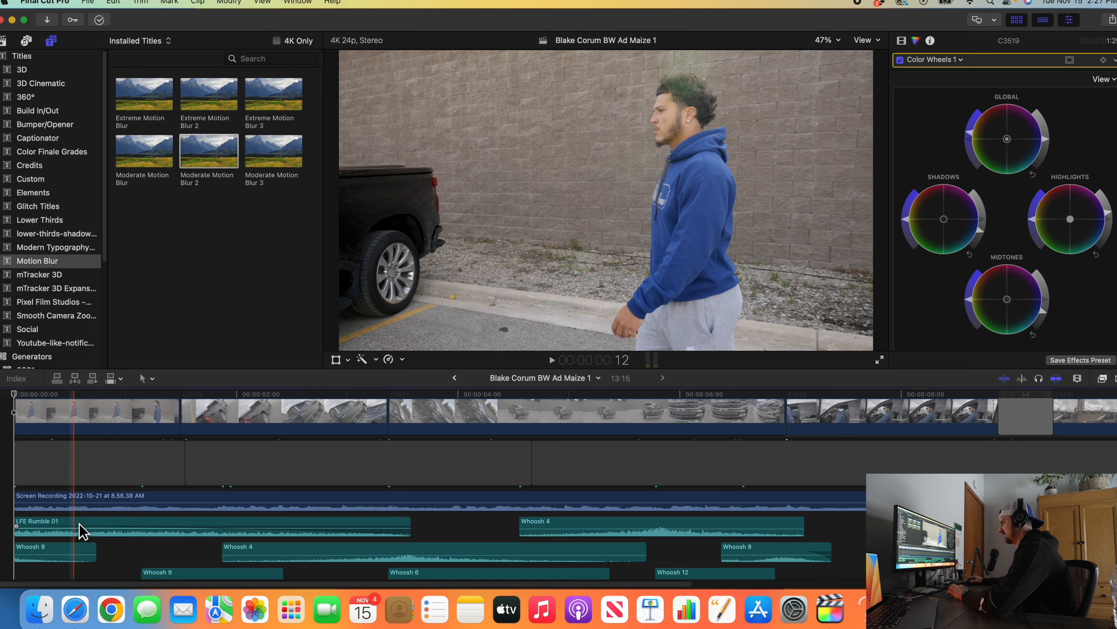
Examine the whoosh and rumble sound effects beneath the clips and the flash overlays above them
scroll(97, 528, "down", 3)
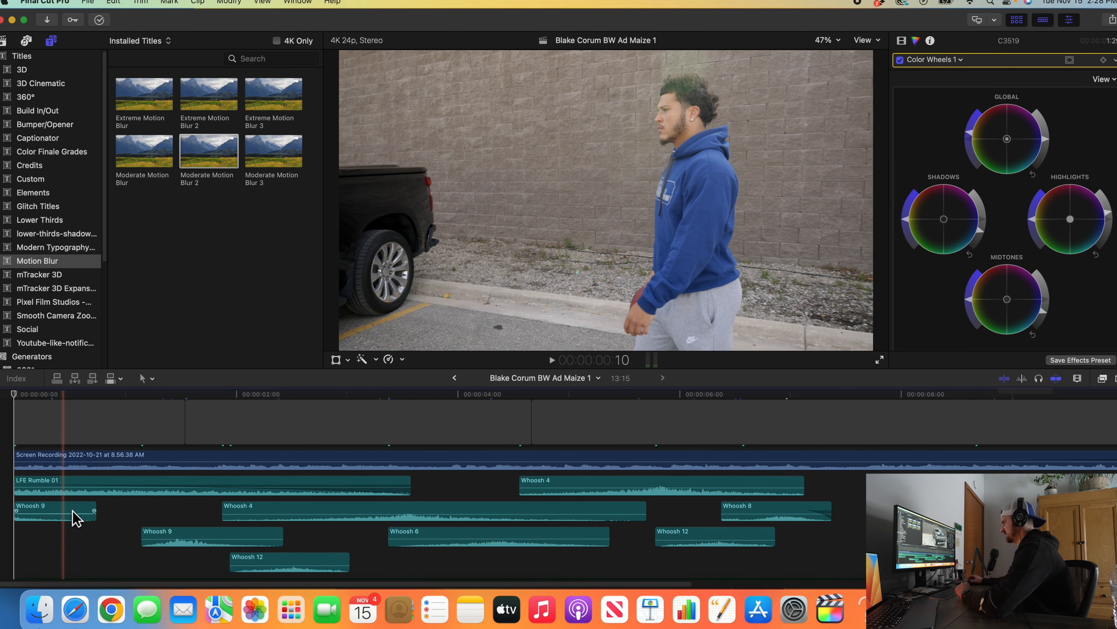
scroll(102, 525, "up", 5)
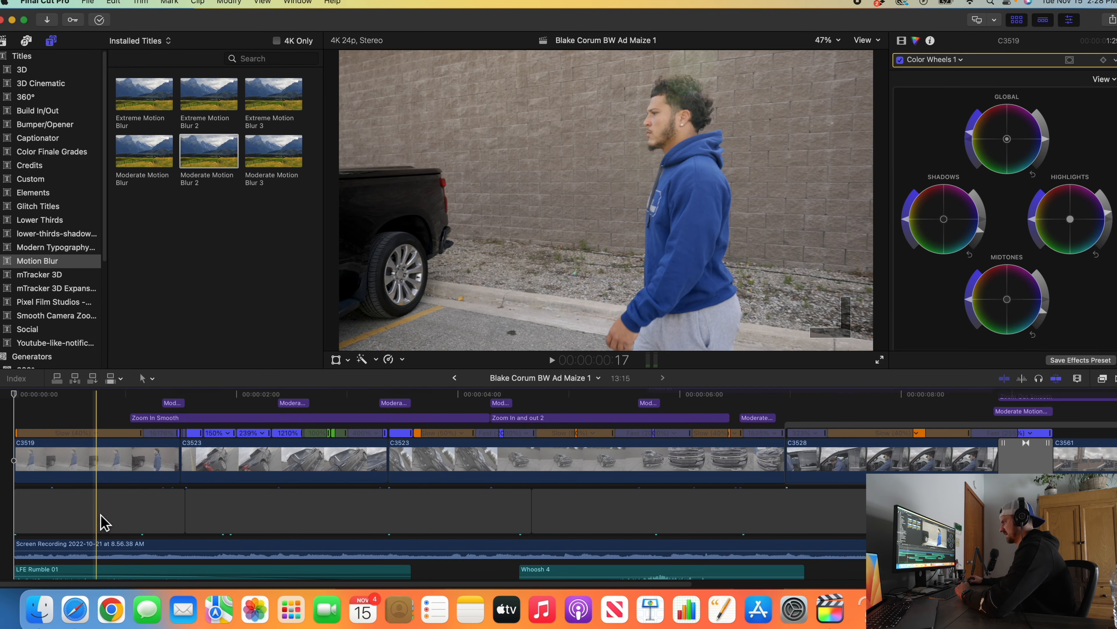
scroll(118, 517, "down", 8)
scroll(104, 528, "up", 5)
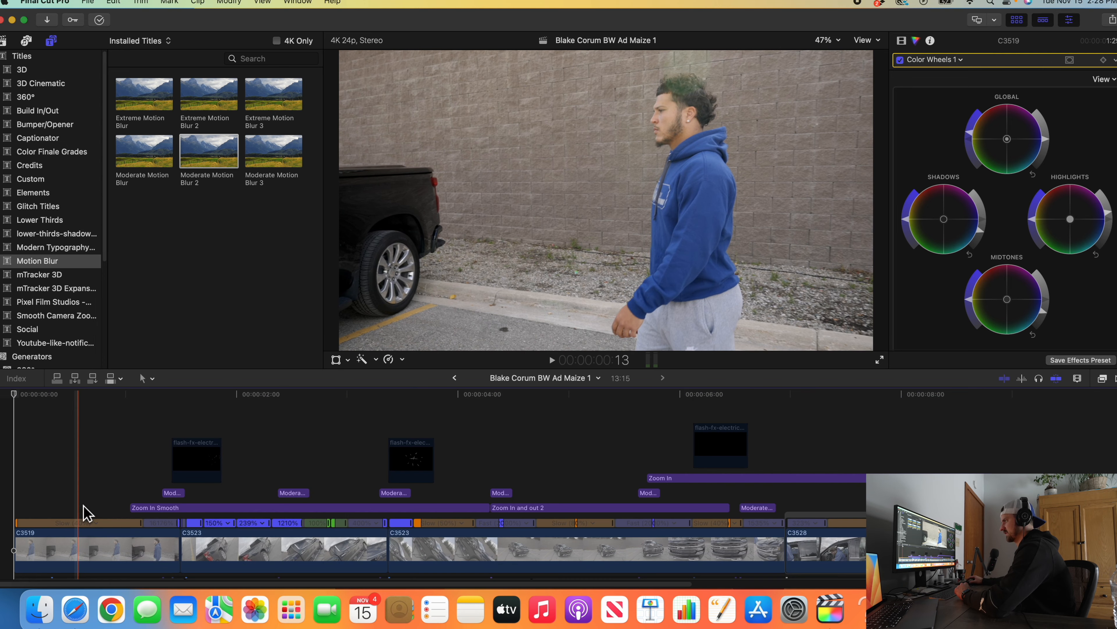